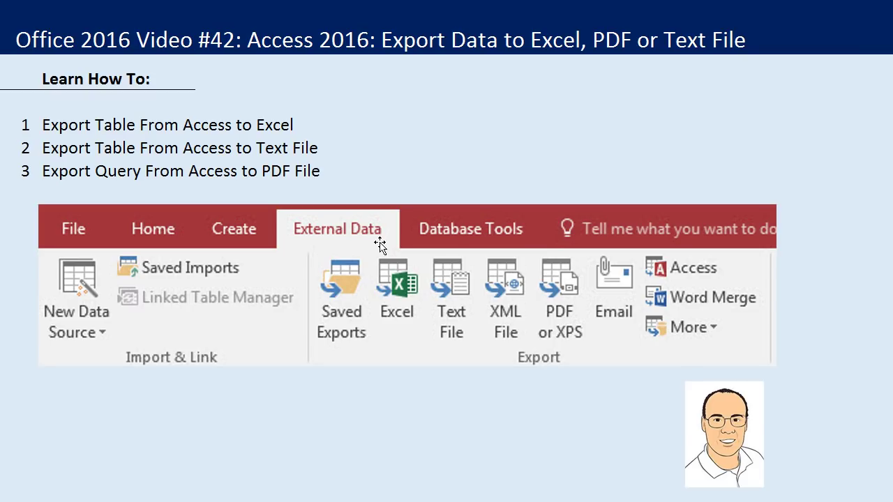
Switch to the Access database, open the Products table to review its records, and close it
key("alt+Tab")
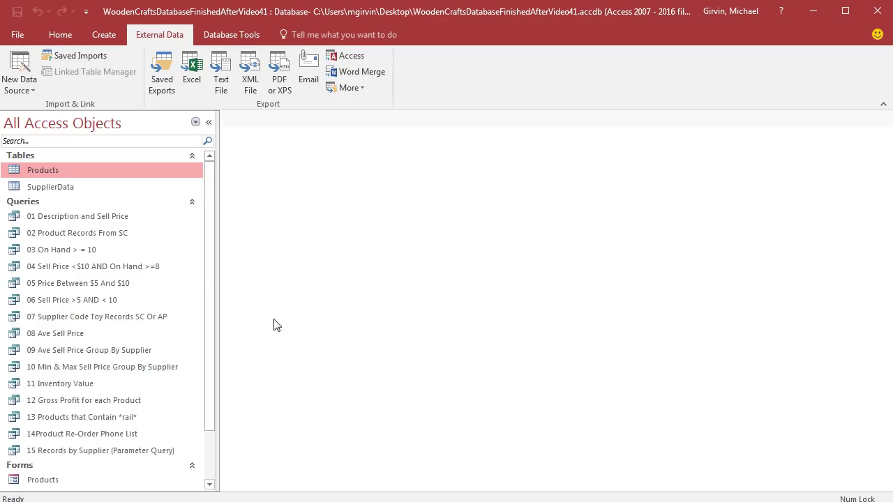
double_click(91, 170)
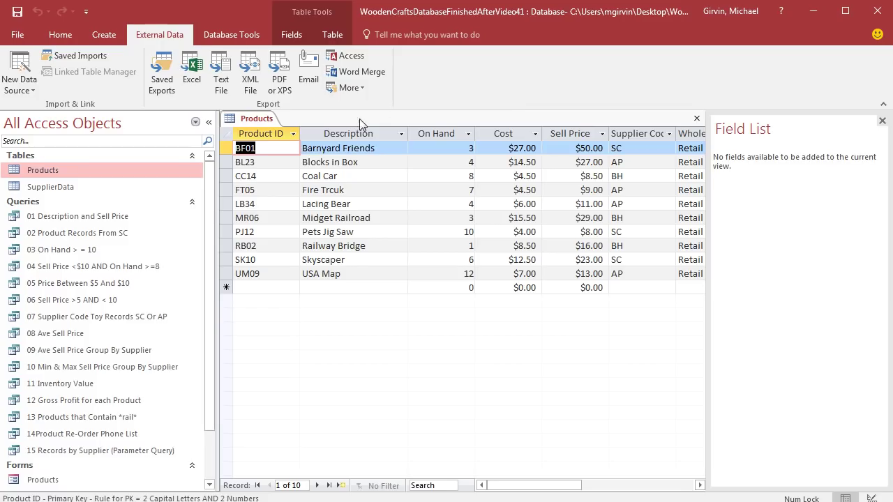
left_click(695, 120)
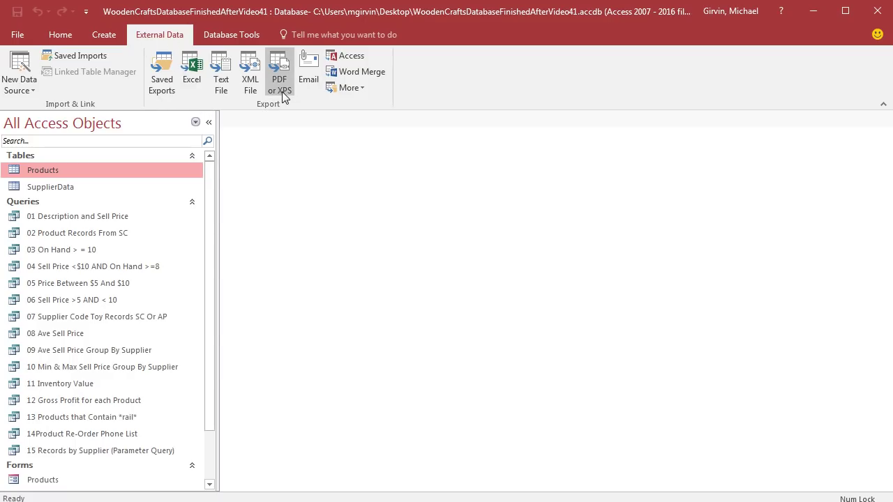
Export the Products table as the Excel workbook Products.xlsx in the 05 Access folder, without formatting or saved export steps
left_click(193, 79)
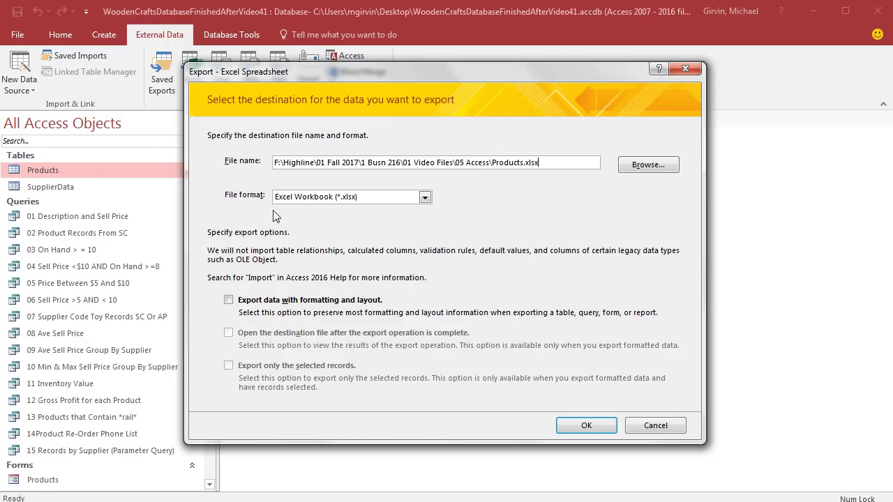
left_click(424, 199)
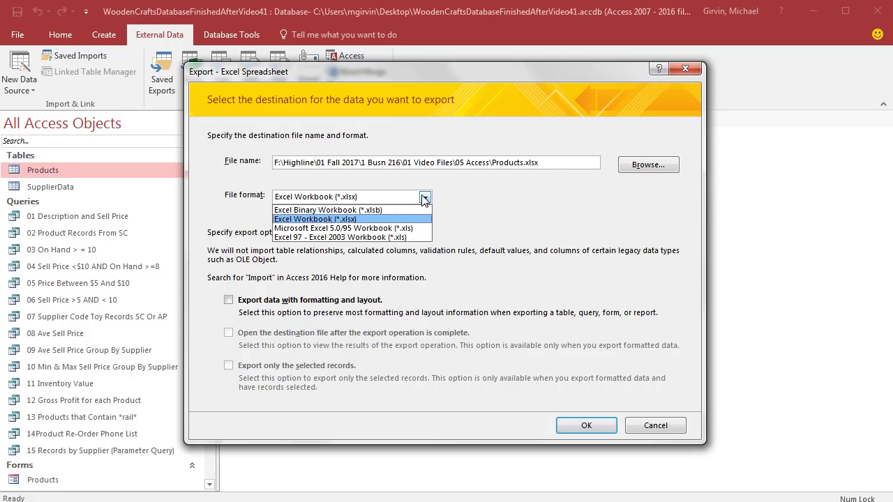
left_click(425, 198)
left_click(636, 167)
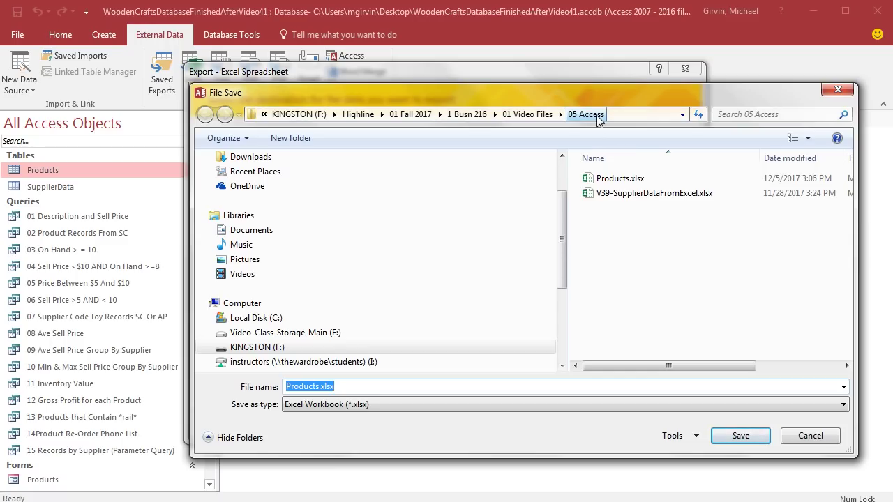
left_click(739, 435)
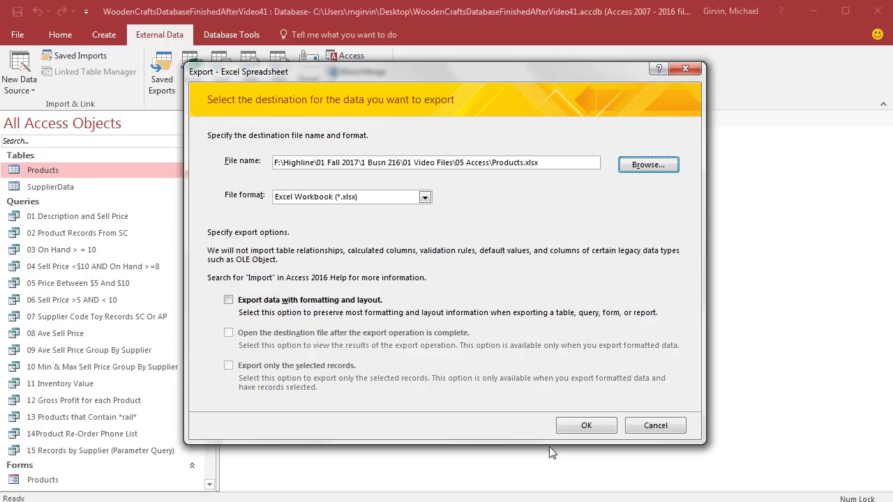
left_click(585, 426)
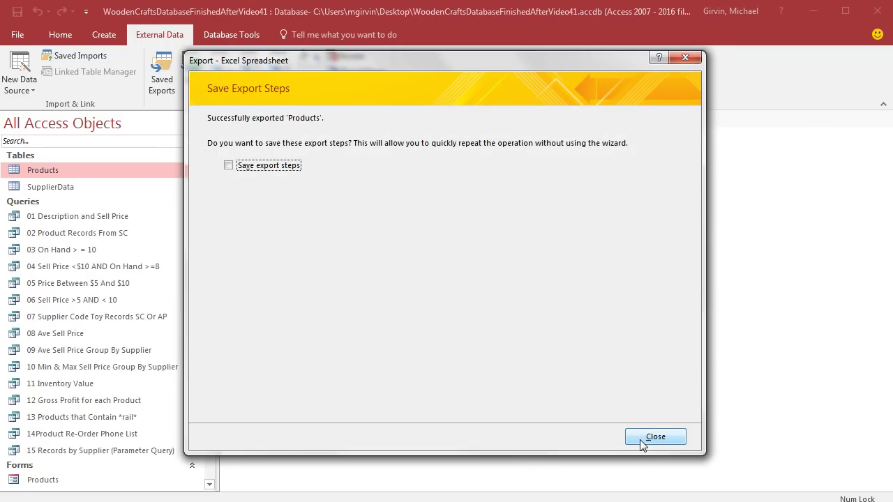
left_click(640, 439)
Open the exported Products.xlsx from the 05 Access folder in File Explorer, widen column A, and save and close the workbook
key("alt+Tab")
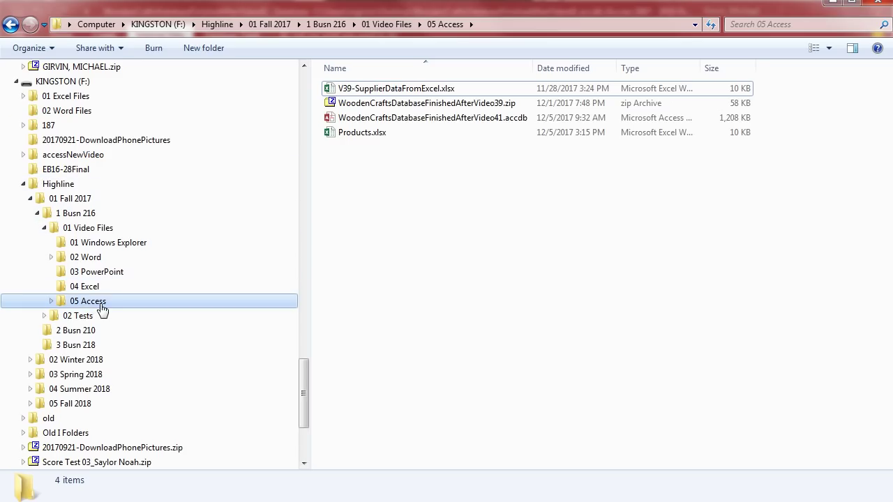
double_click(355, 135)
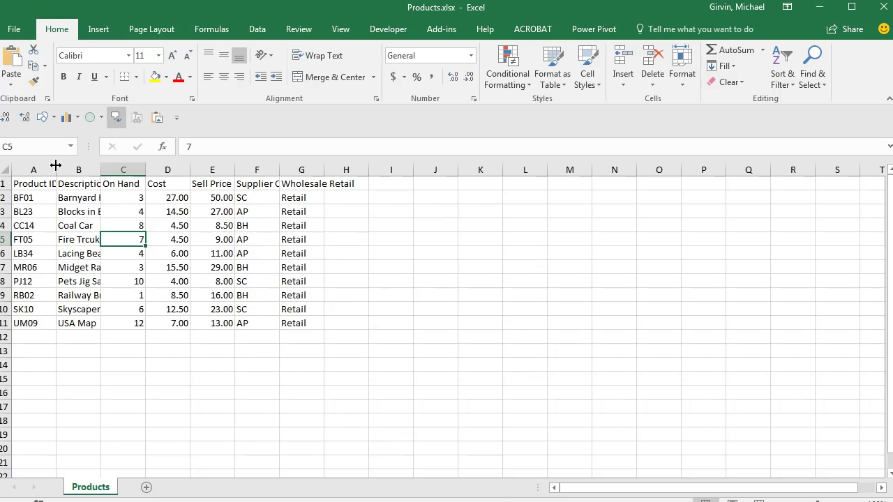
left_click_drag(56, 164, 98, 165)
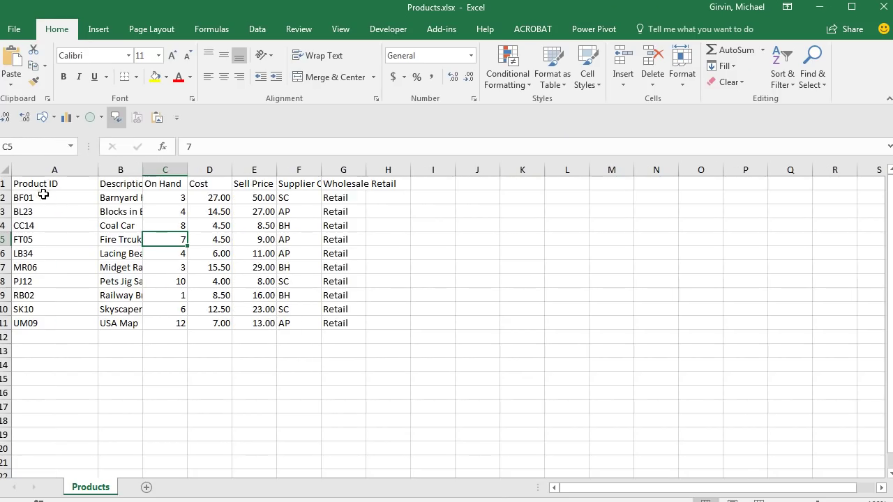
left_click(402, 325)
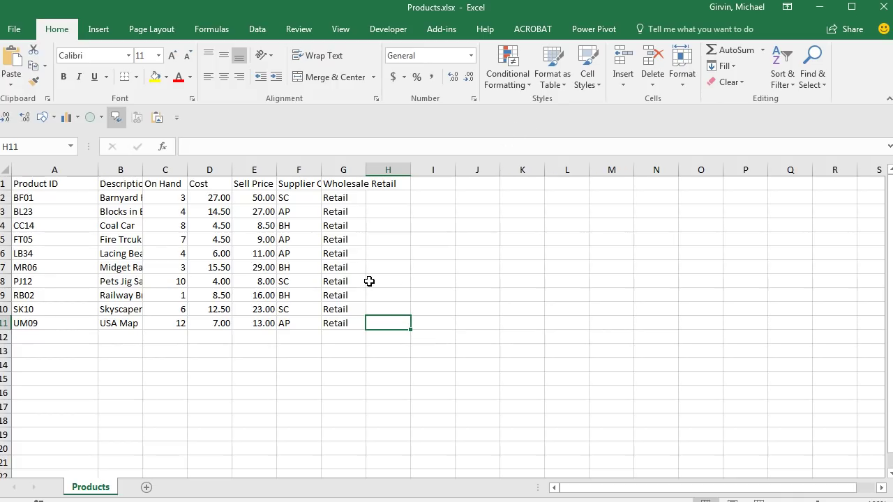
key("ctrl+s")
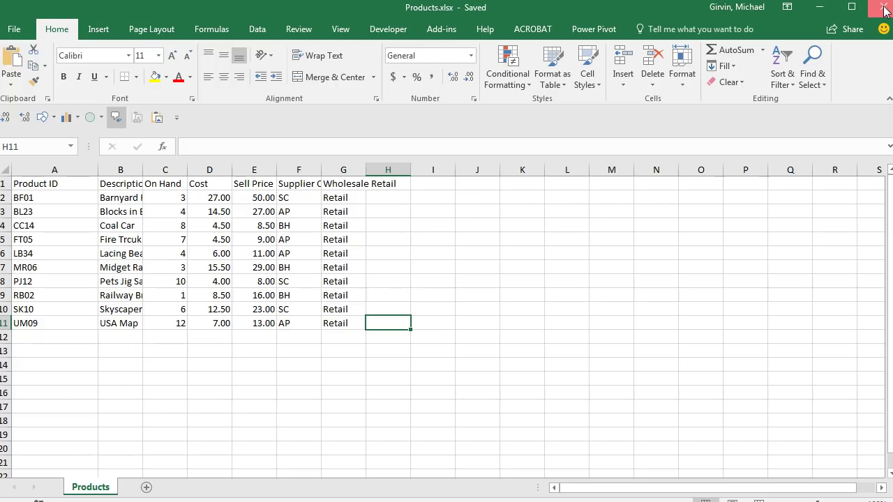
left_click(884, 8)
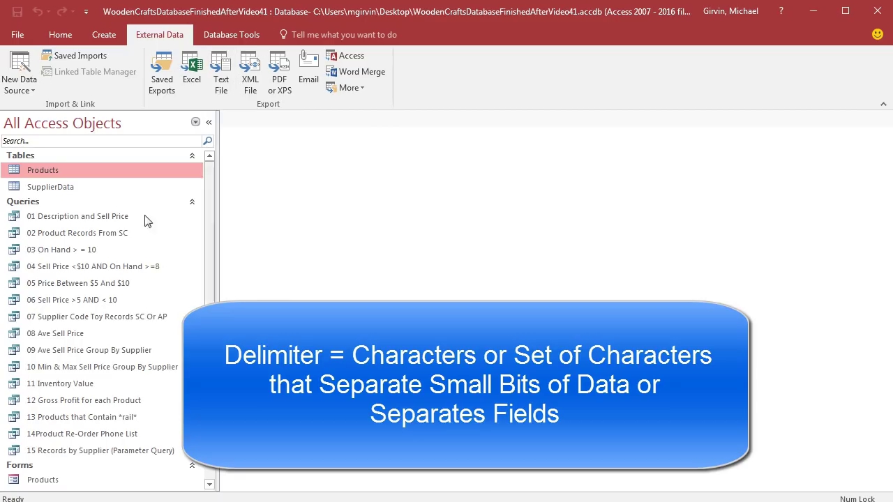
Review the Products table and export it as comma-delimited Products.txt with field names on the first row, without saving the export steps
double_click(75, 171)
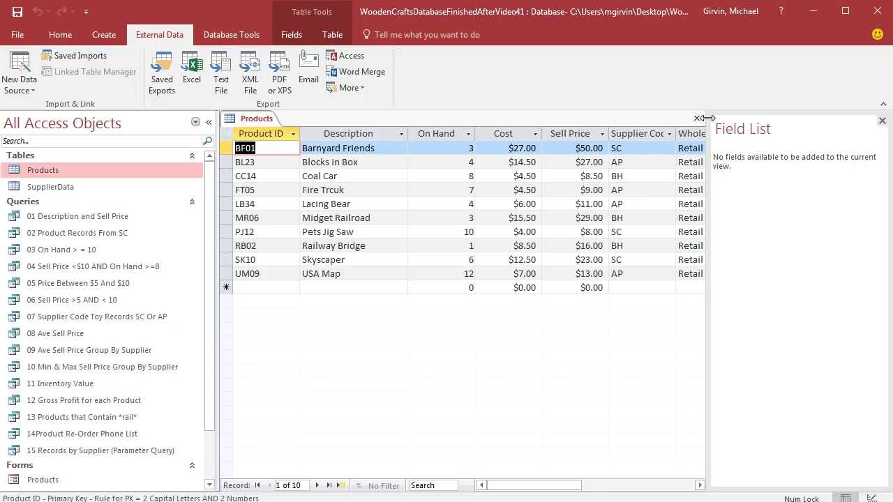
left_click(696, 118)
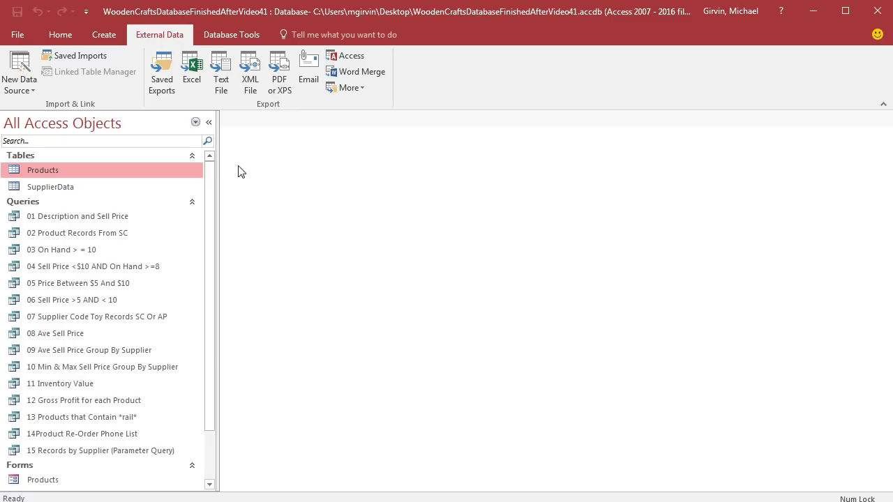
left_click(229, 87)
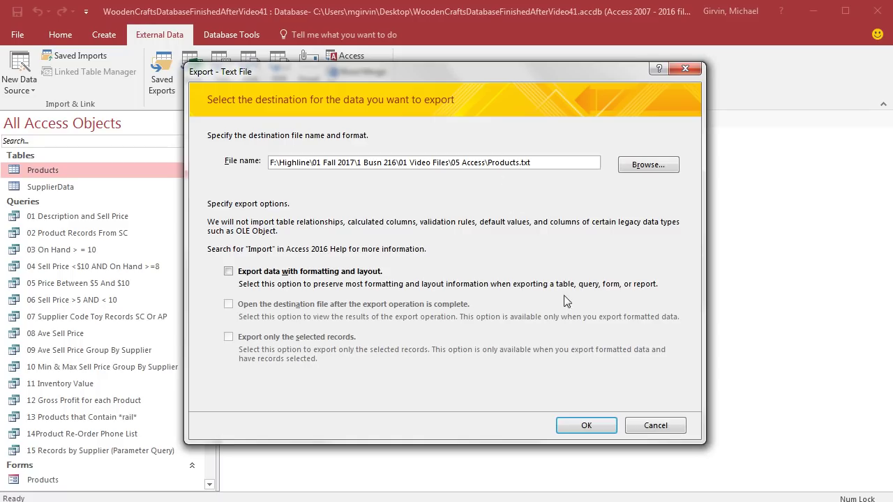
left_click(594, 427)
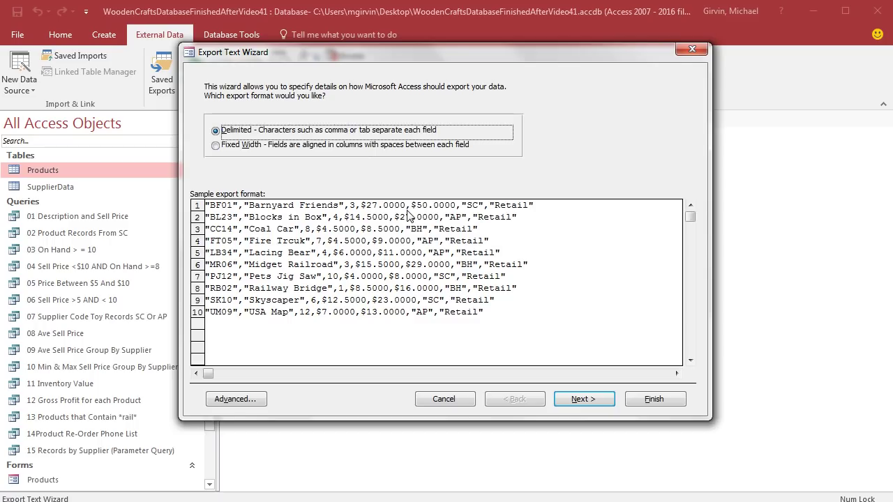
left_click(584, 400)
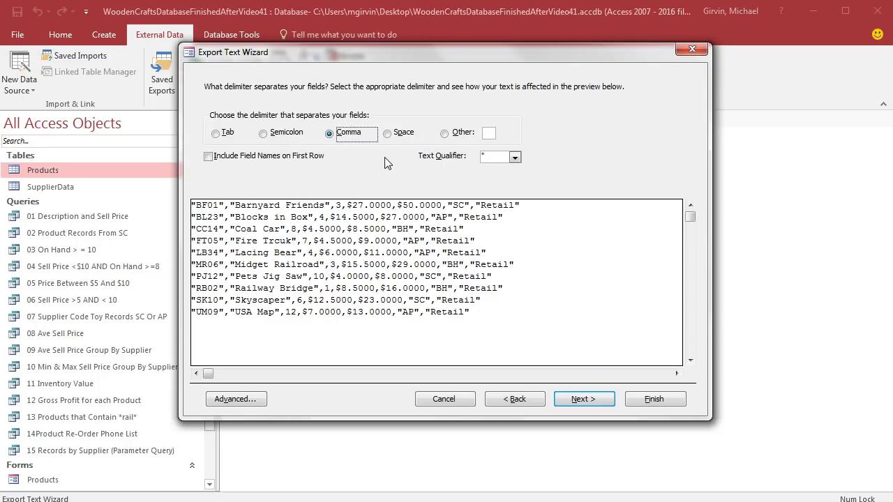
left_click(209, 157)
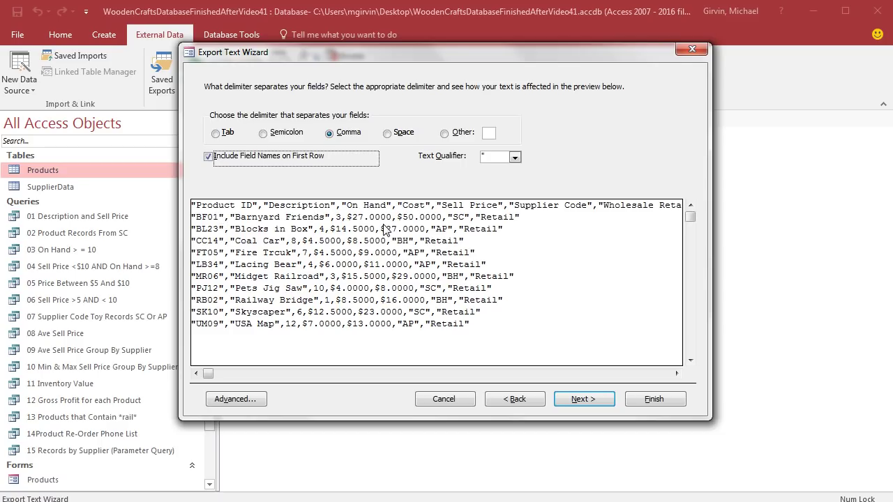
left_click(597, 400)
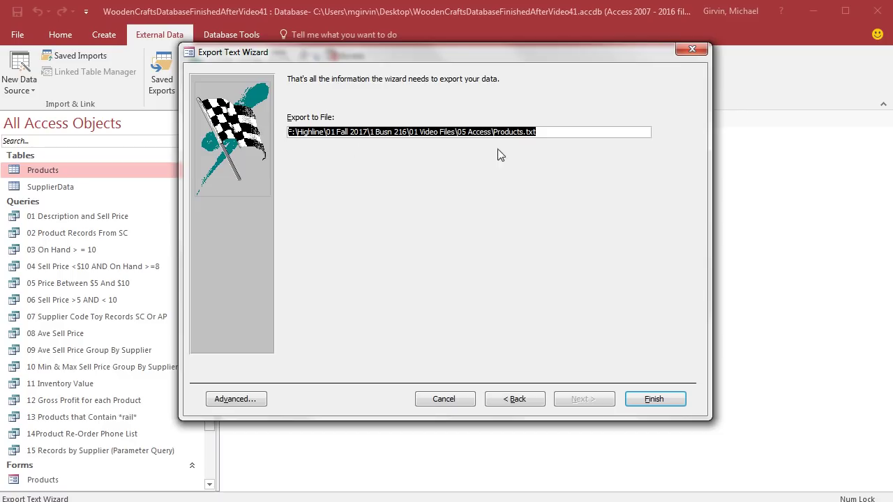
left_click(654, 400)
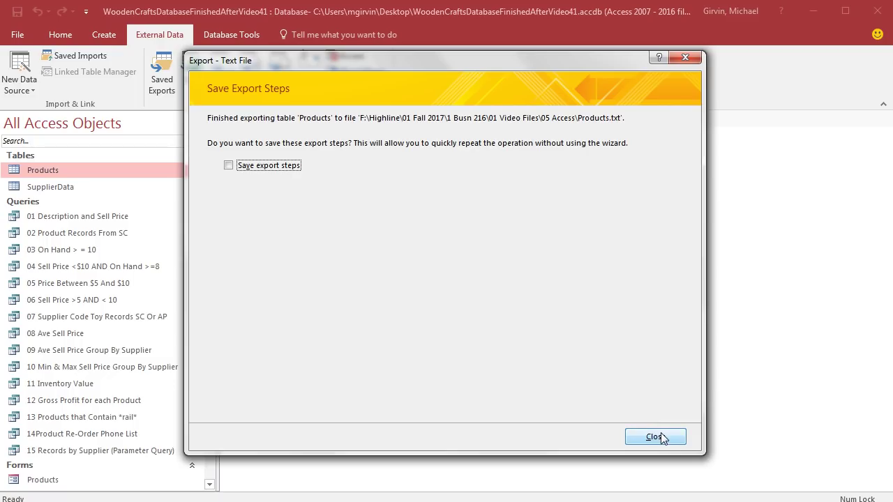
left_click(655, 437)
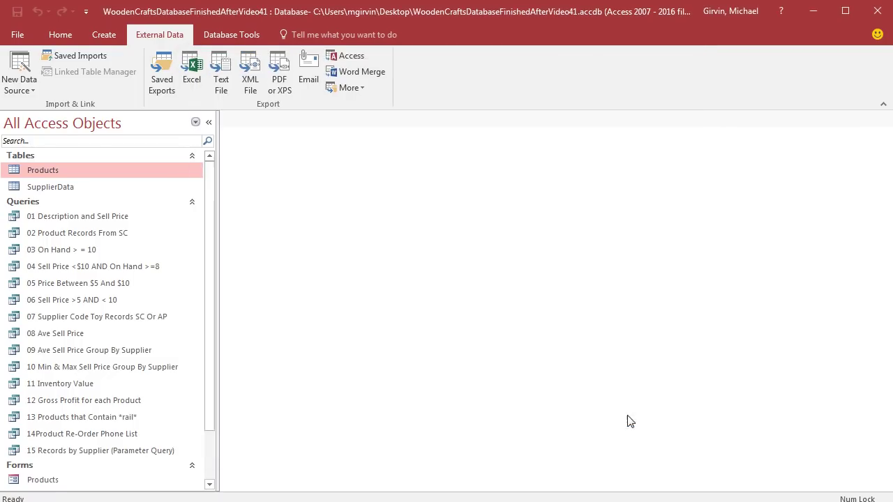
Open the exported Products.txt from the 05 Access folder in File Explorer, inspect its delimited records, and close it
key("alt+Tab")
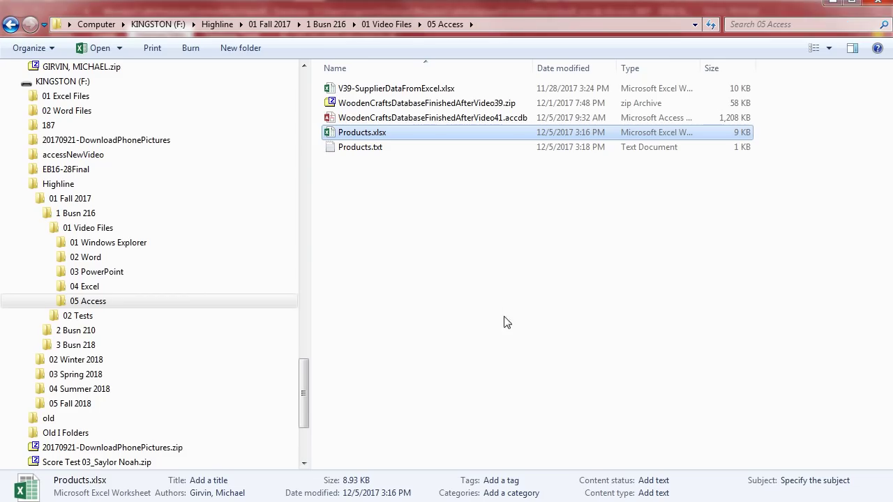
double_click(374, 150)
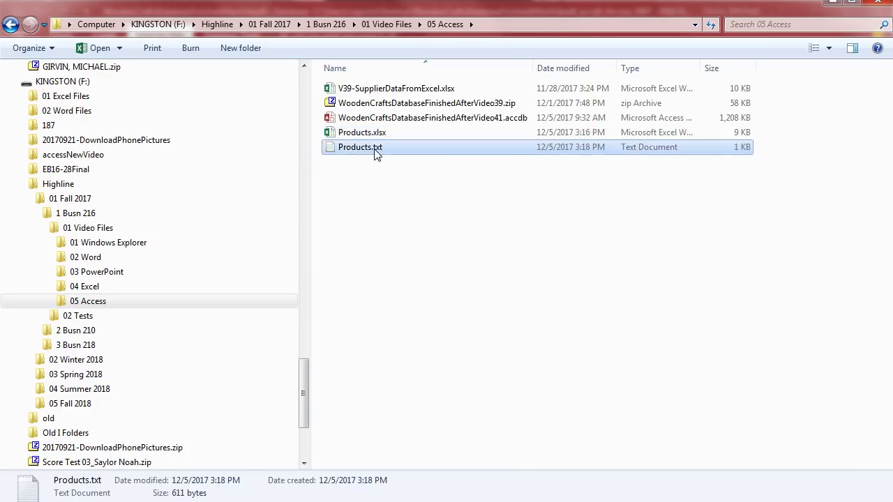
left_click_drag(265, 7, 241, 38)
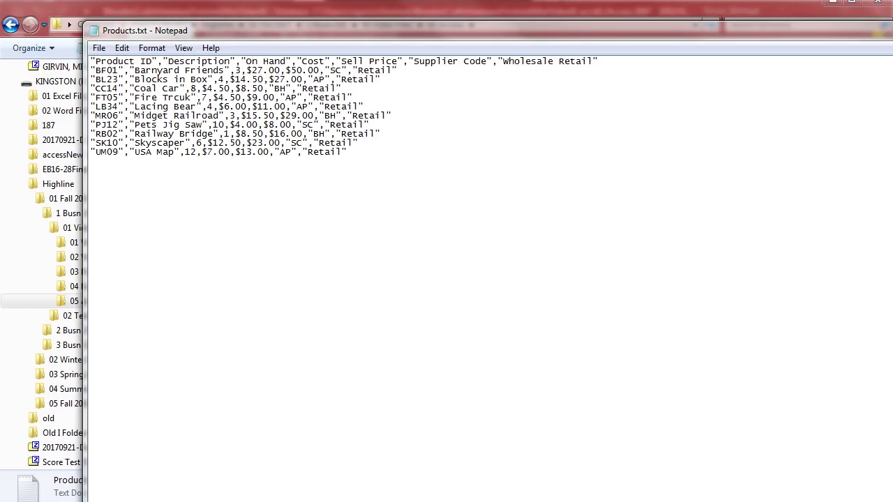
left_click_drag(892, 91, 875, 91)
left_click(859, 31)
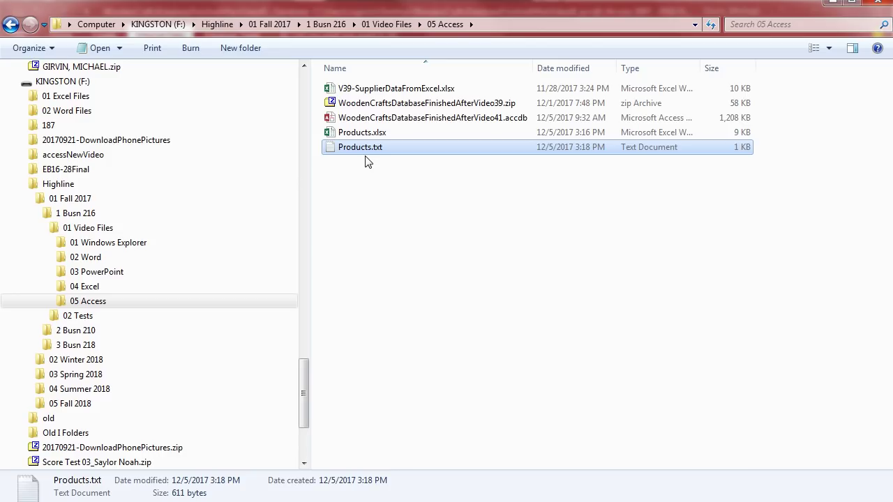
Switch back to Access and export the 11 Inventory Value query as Inventory Value.pdf in the 05 Access folder, without saving the export steps
key("alt+Tab")
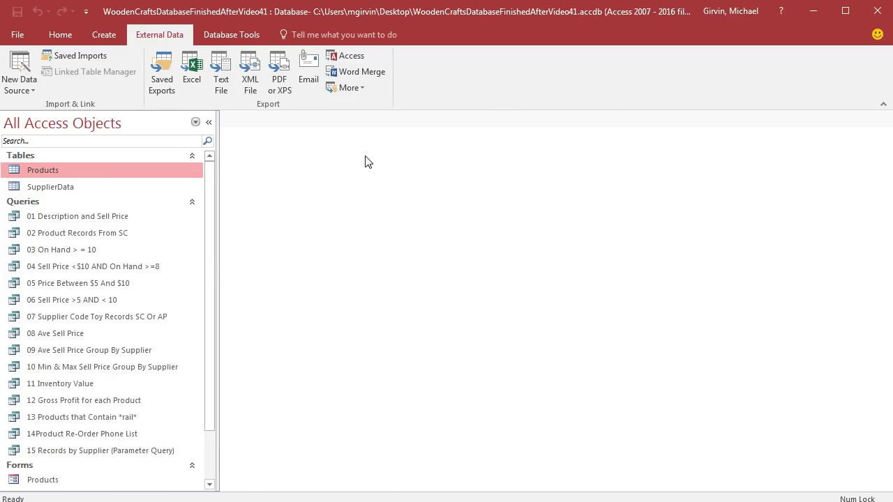
left_click(58, 388)
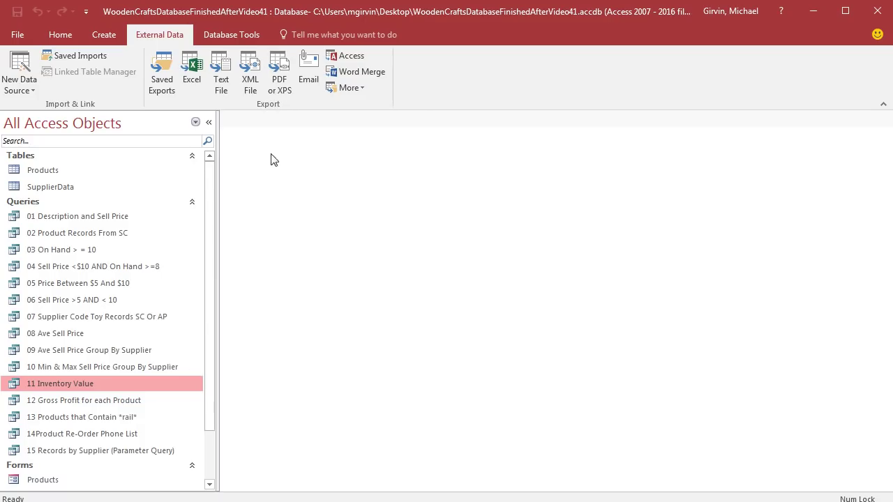
left_click(277, 82)
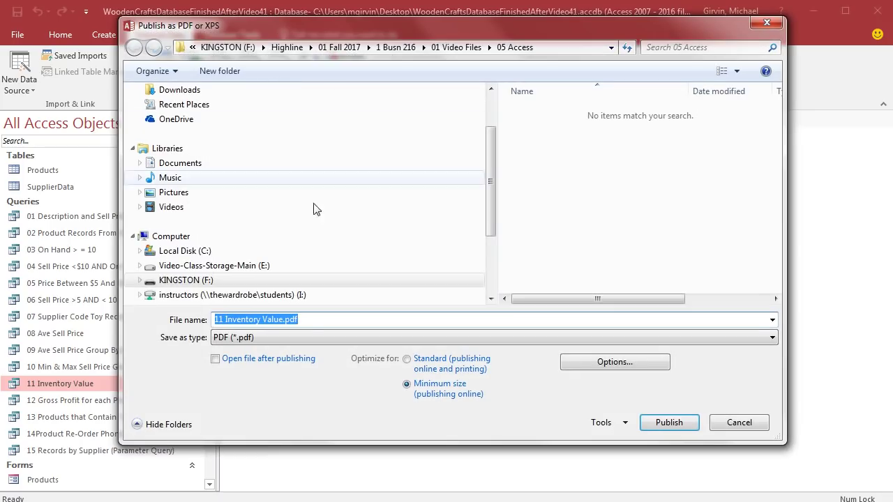
left_click(226, 319)
key("BackSpace")
key("BackSpace")
key("BackSpace")
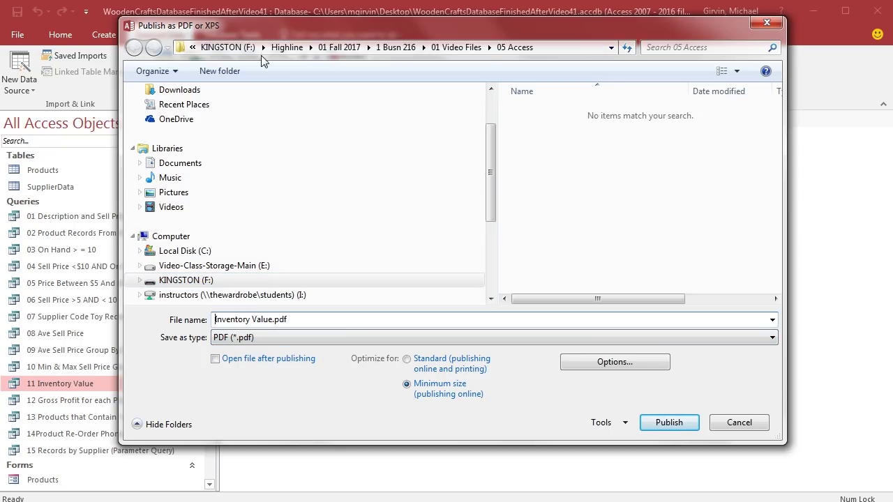
left_click(674, 424)
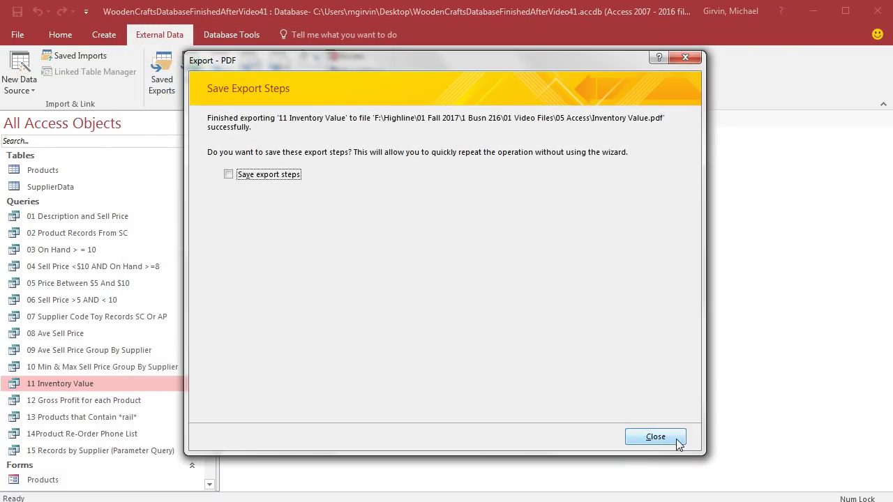
left_click(656, 437)
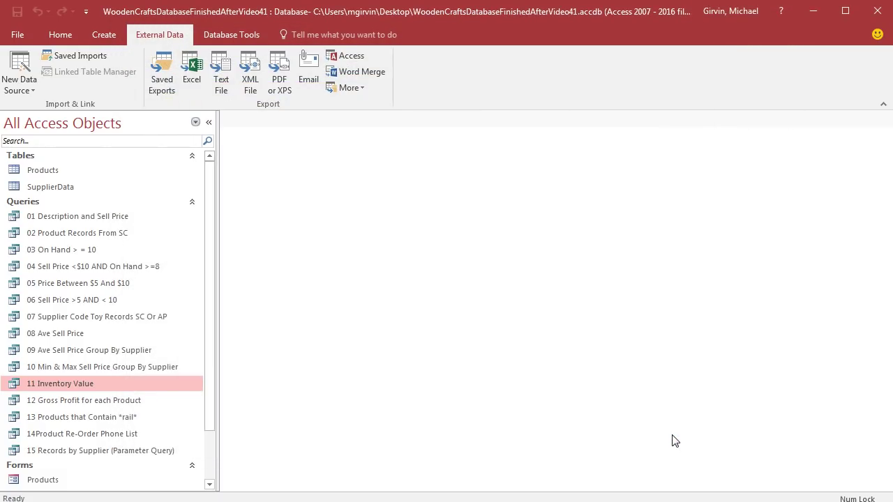
Open the exported Inventory Value.pdf from the 05 Access folder in File Explorer to check its contents
key("alt+Tab")
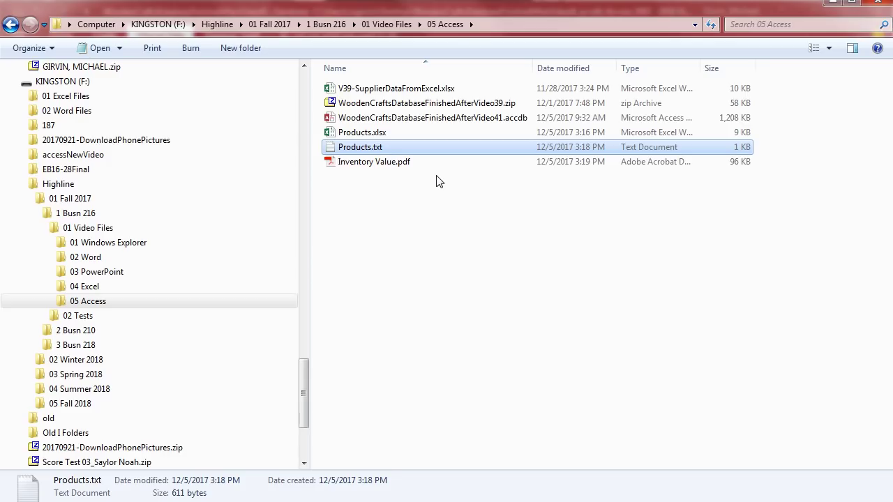
double_click(393, 167)
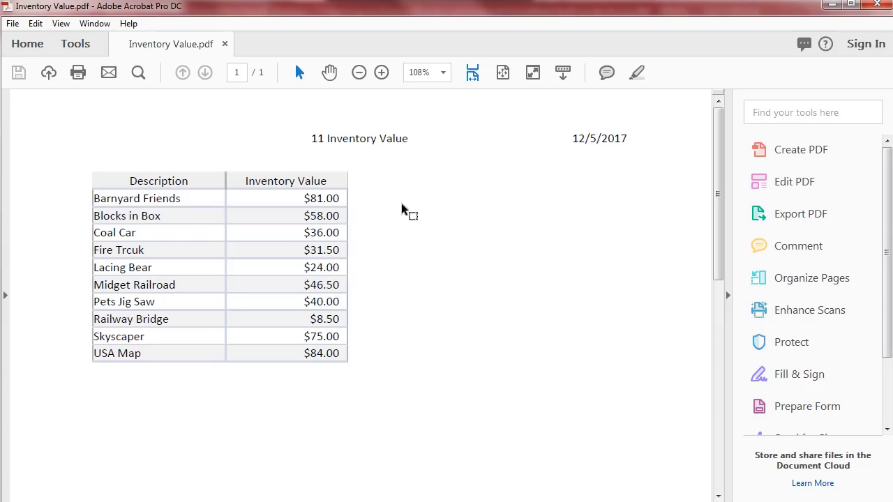
Close the PDF and, back in Access, export the Inventory Value report as Inventory Value Report.pdf in the 05 Access folder, without saving the export steps
left_click(877, 4)
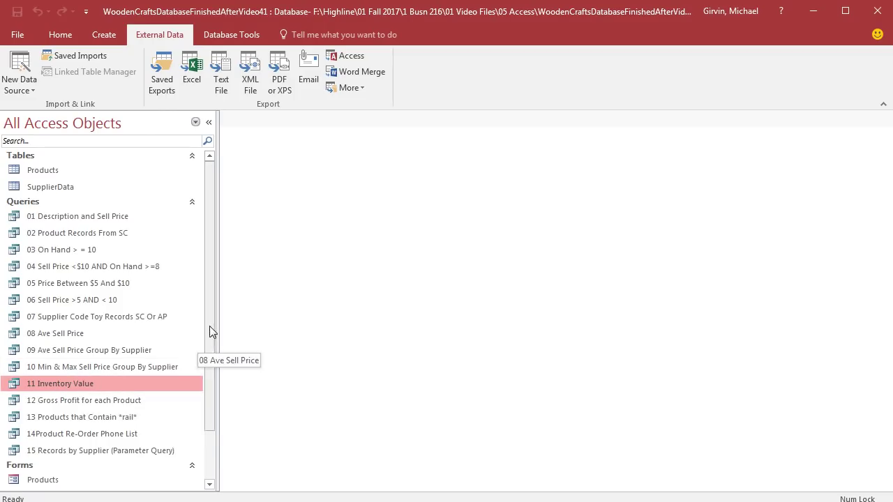
left_click_drag(212, 324, 214, 428)
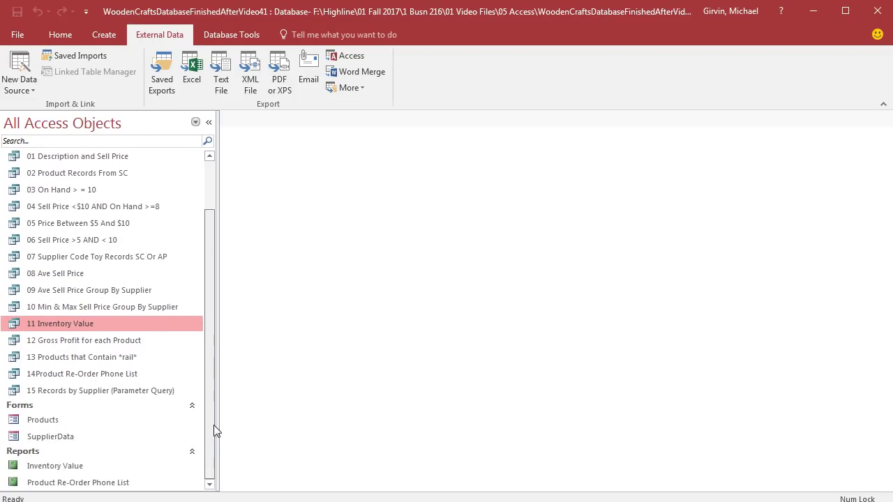
left_click(57, 468)
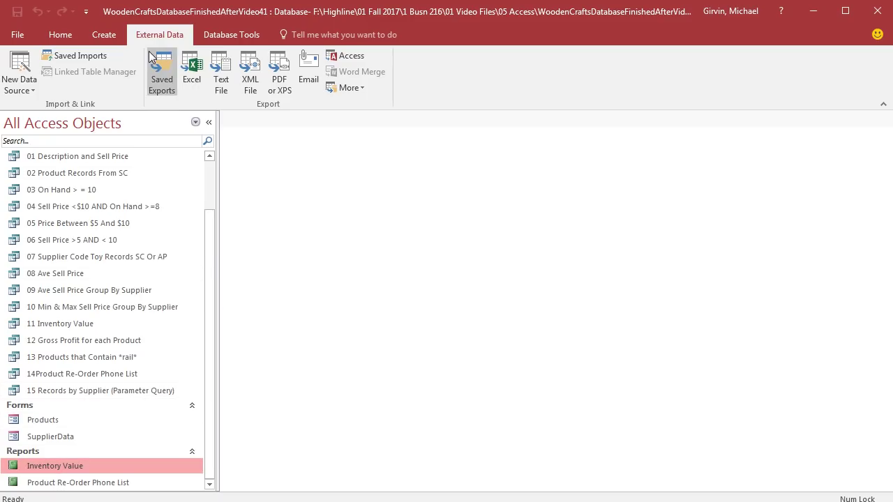
left_click(278, 81)
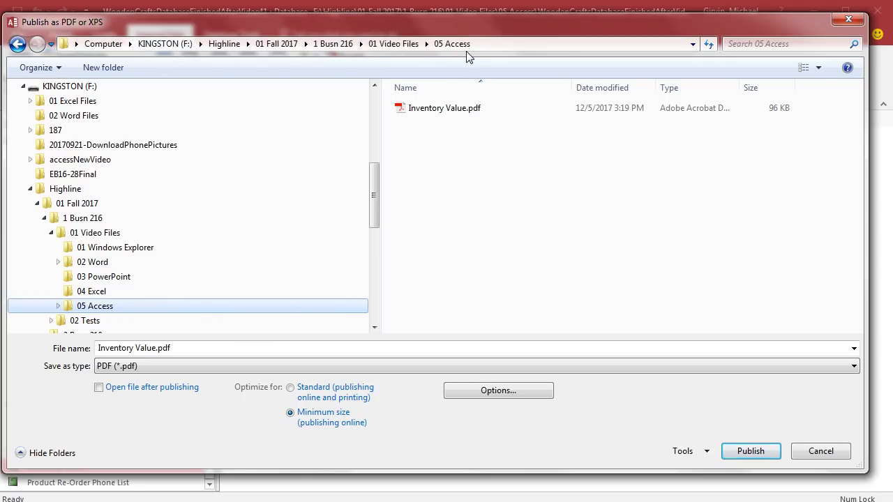
left_click(155, 348)
left_click(155, 350)
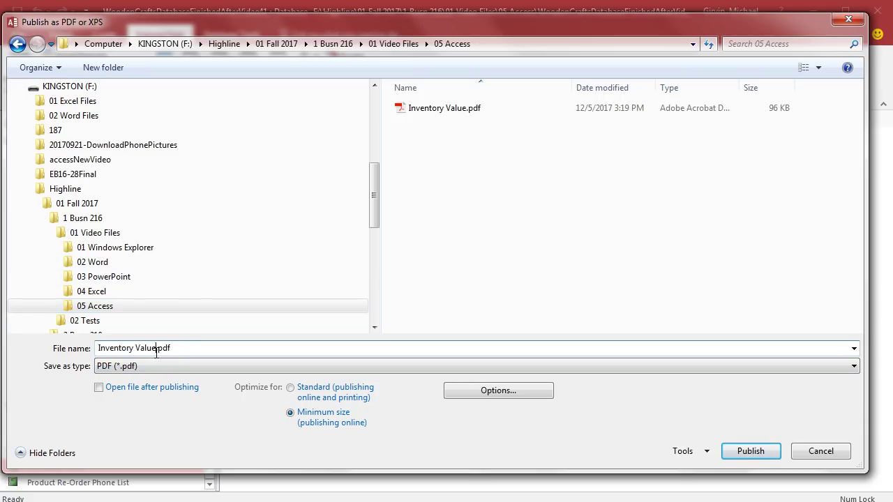
type("Report")
left_click(768, 452)
left_click(663, 441)
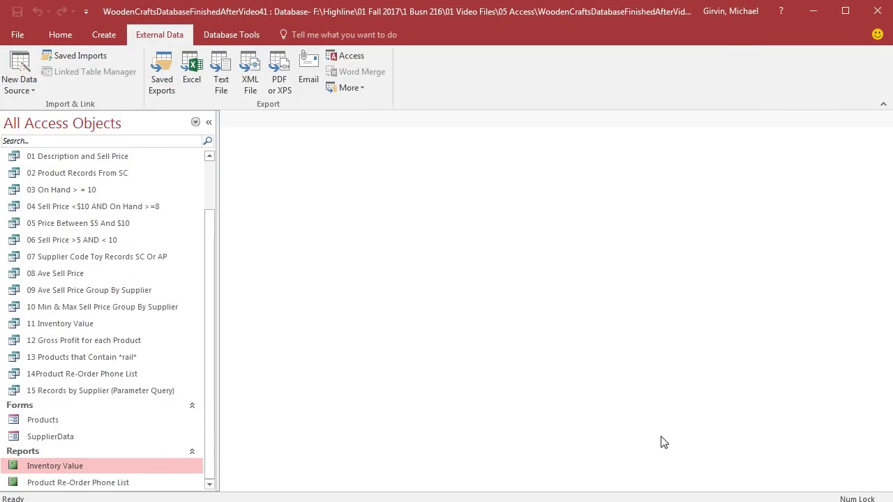
Switch to File Explorer, open Inventory Value Report.pdf from the 05 Access folder to check its contents, and close it
key("alt+Tab")
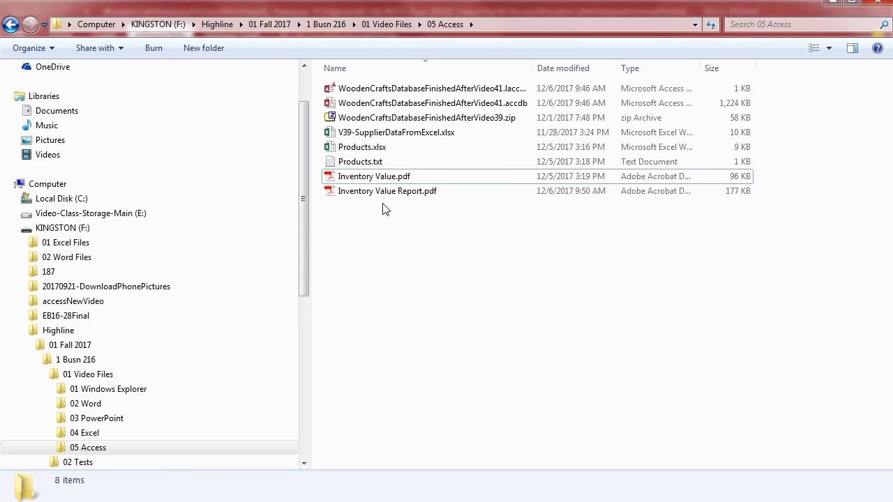
left_click(381, 196)
double_click(381, 197)
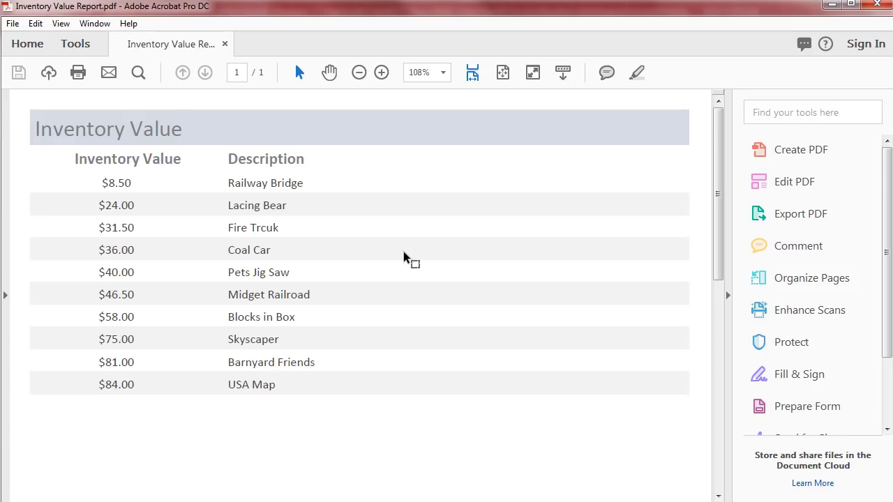
left_click(877, 6)
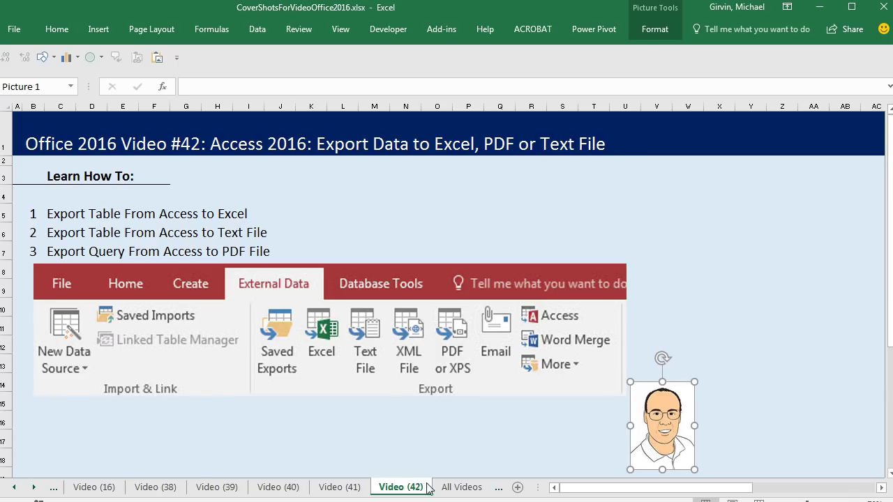
Show the All Videos sheet of the CoverShotsForVideoOffice2016.xlsx workbook in Excel and look through its list of class videos
left_click(450, 487)
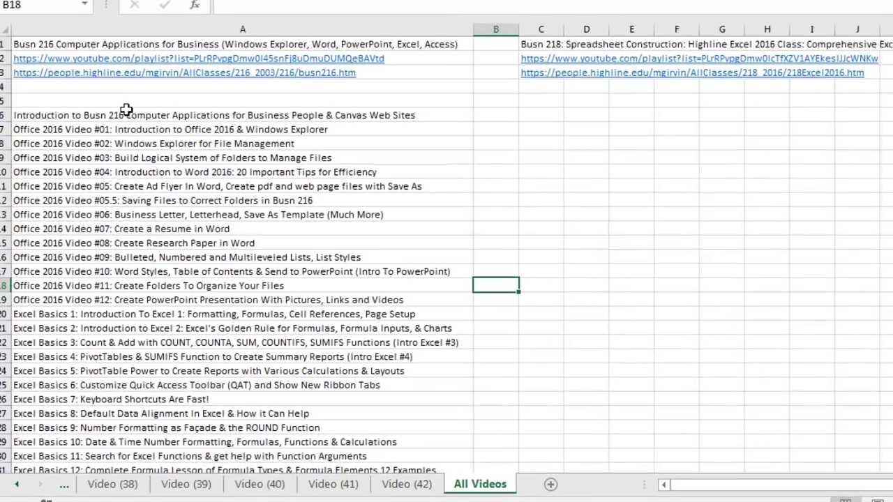
scroll(132, 351, "down", 12)
scroll(140, 360, "up", 12)
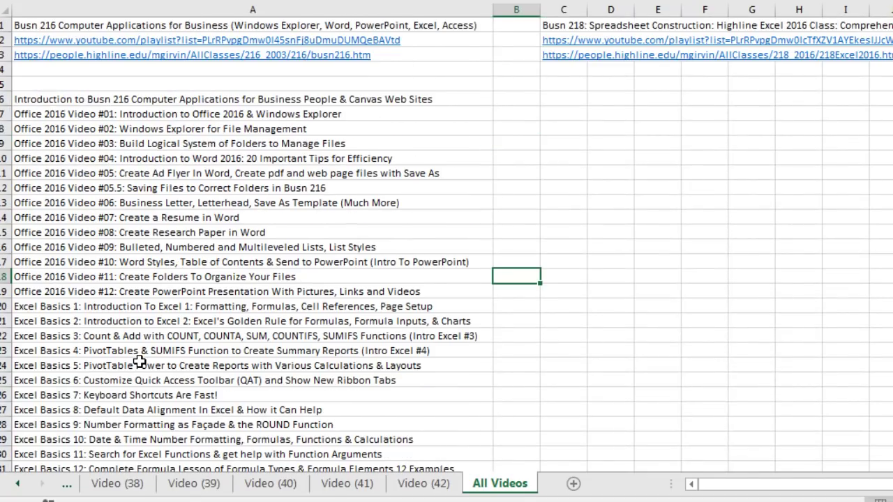